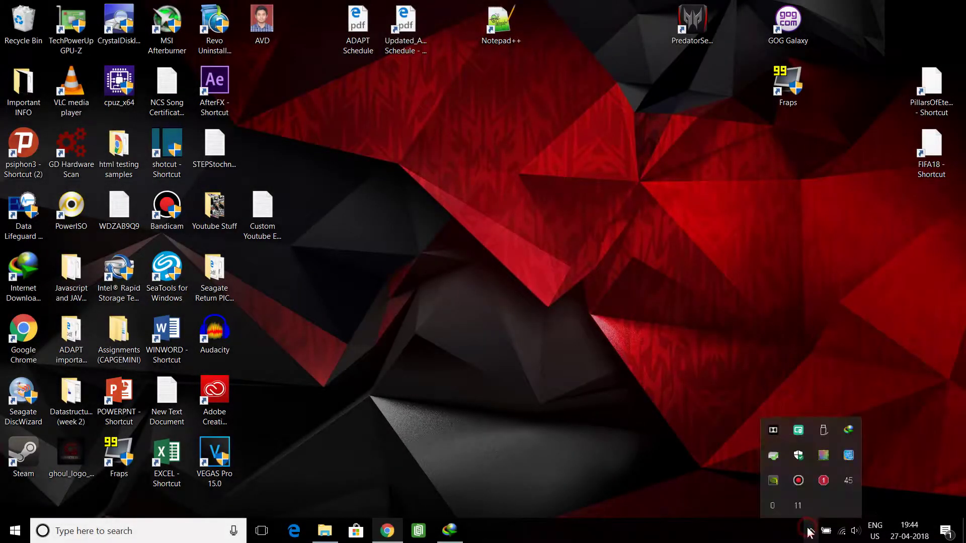
{"action": "left_click", "coordinate": [809, 531]}
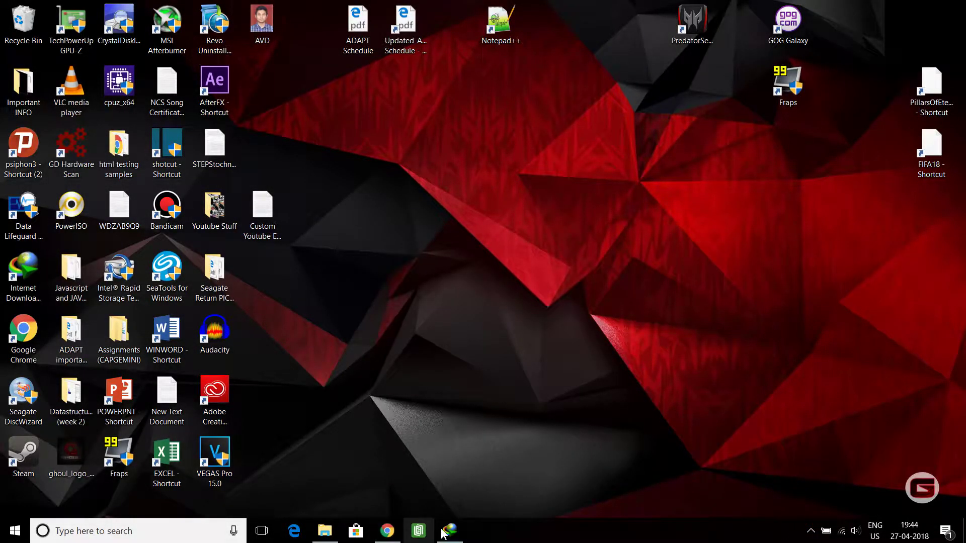
- Restore the Chrome window showing the Google Drive 'Quota exceeded' page from the taskbar
{"action": "left_click", "coordinate": [387, 531]}
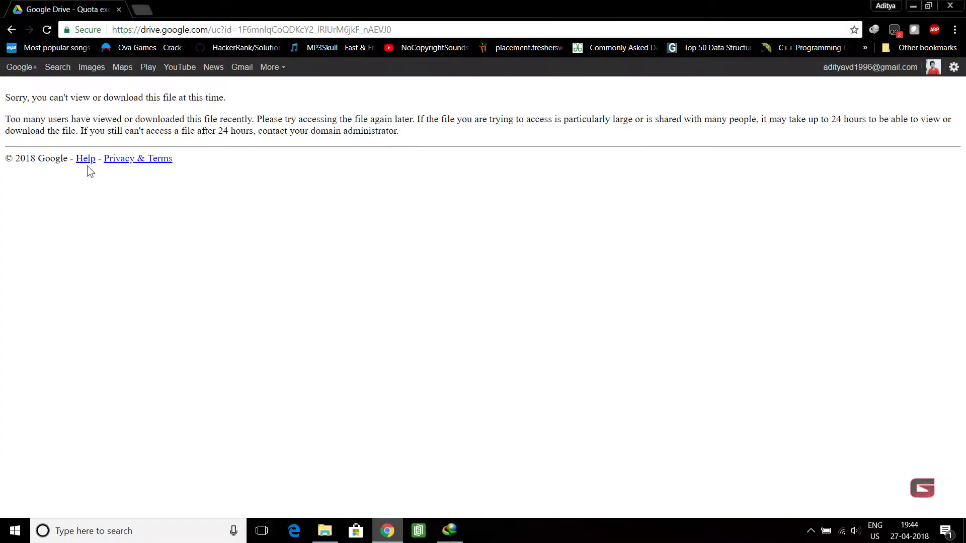
{"action": "left_click_drag", "start_coordinate": [20, 98], "coordinate": [248, 100]}
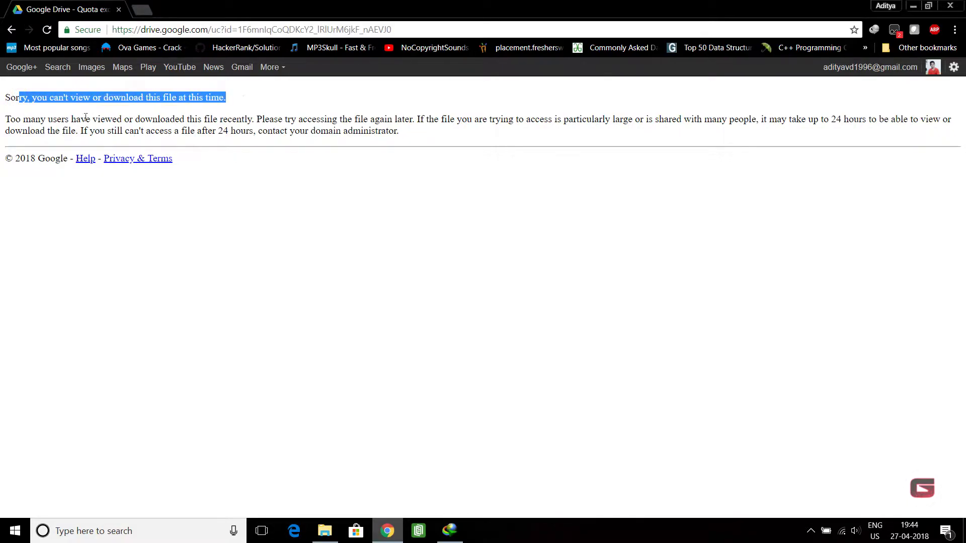
{"action": "left_click", "coordinate": [84, 116]}
{"action": "left_click_drag", "start_coordinate": [34, 99], "coordinate": [214, 98]}
{"action": "left_click_drag", "start_coordinate": [224, 131], "coordinate": [278, 135]}
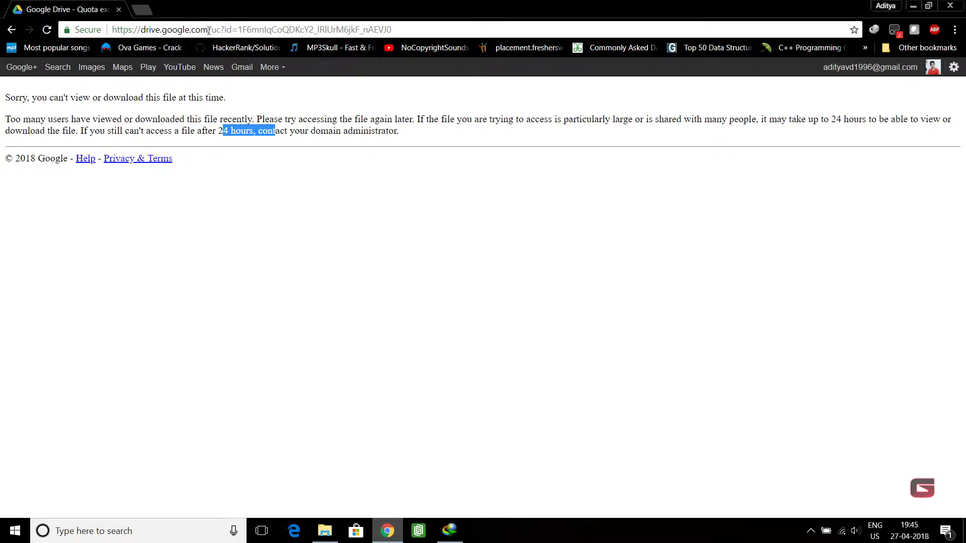
{"action": "left_click_drag", "start_coordinate": [214, 31], "coordinate": [222, 30]}
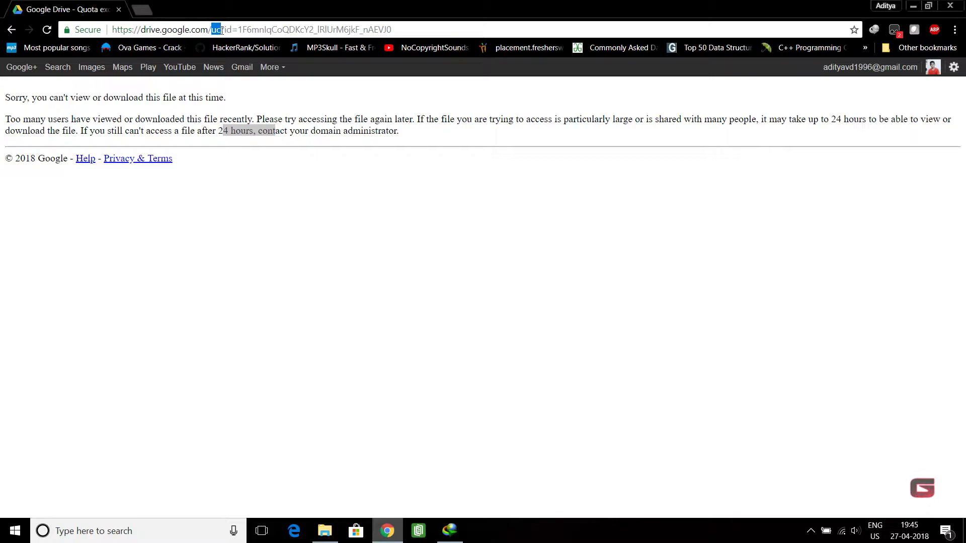
- Replace 'uc' with 'open' in the file URL to load the BATTLETECH.GOG.part2.rar Drive page
{"action": "key", "text": "BackSpace"}
{"action": "type", "text": "open"}
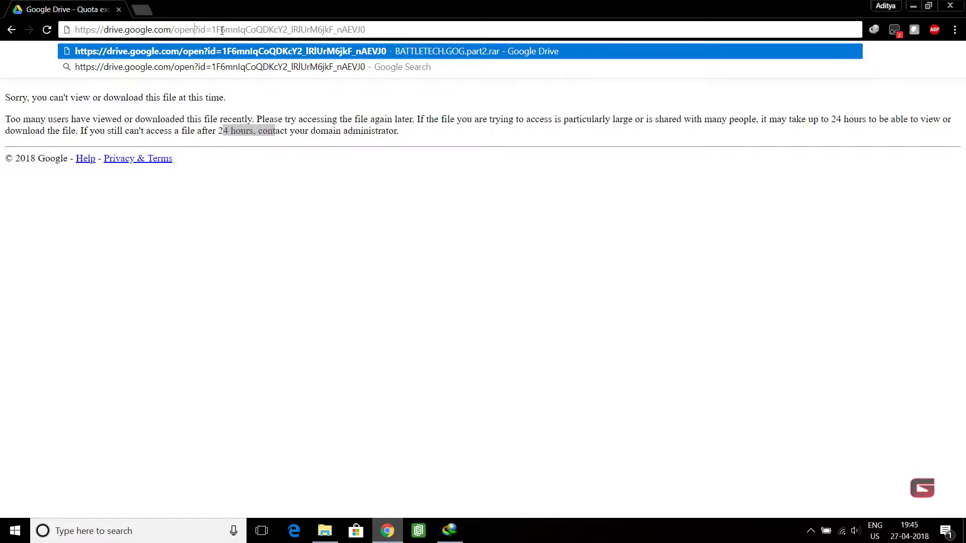
{"action": "key", "text": "Return"}
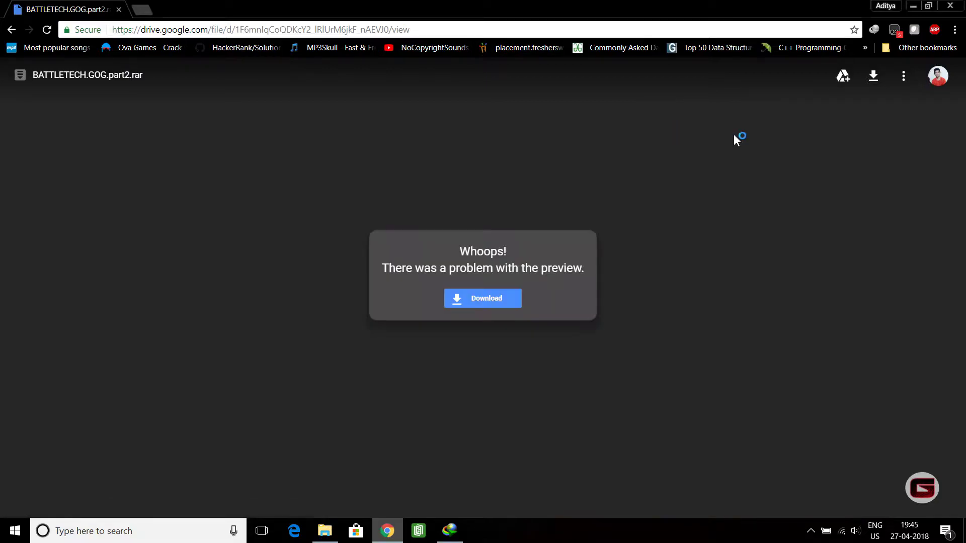
- Switch the BATTLETECH.GOG.part2.rar page to the other signed-in Google account
{"action": "left_click", "coordinate": [938, 77]}
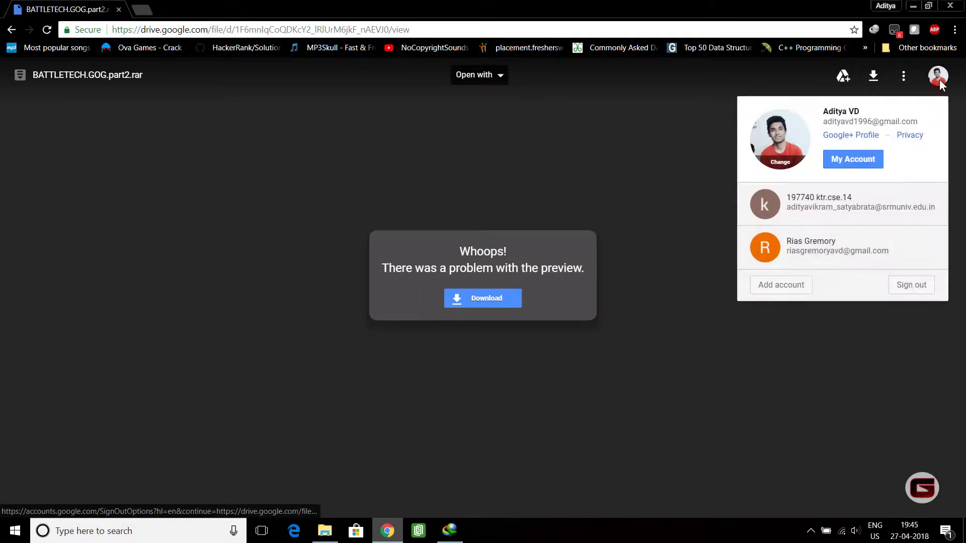
{"action": "left_click", "coordinate": [490, 157]}
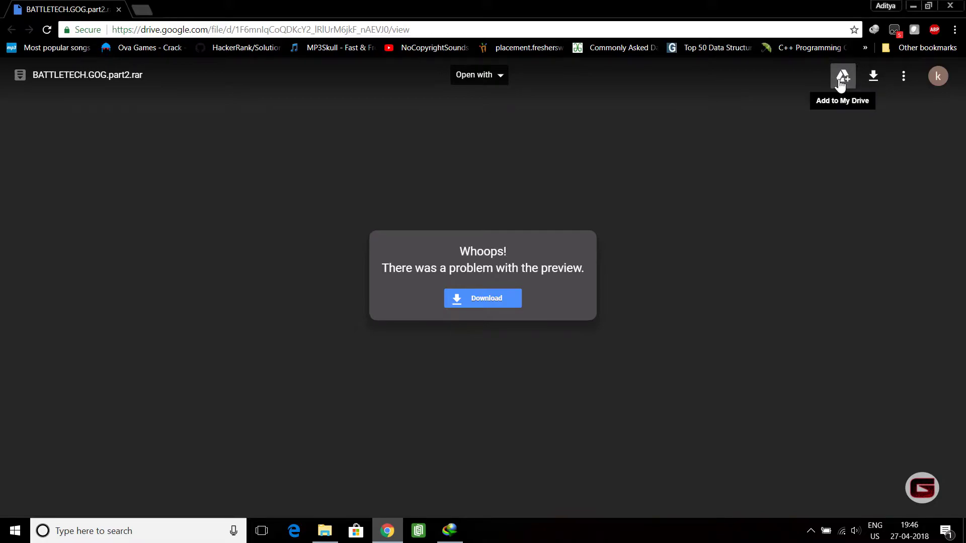
- Add BATTLETECH.GOG.part2.rar to My Drive and go to the My Drive folder holding it
{"action": "left_click", "coordinate": [841, 81]}
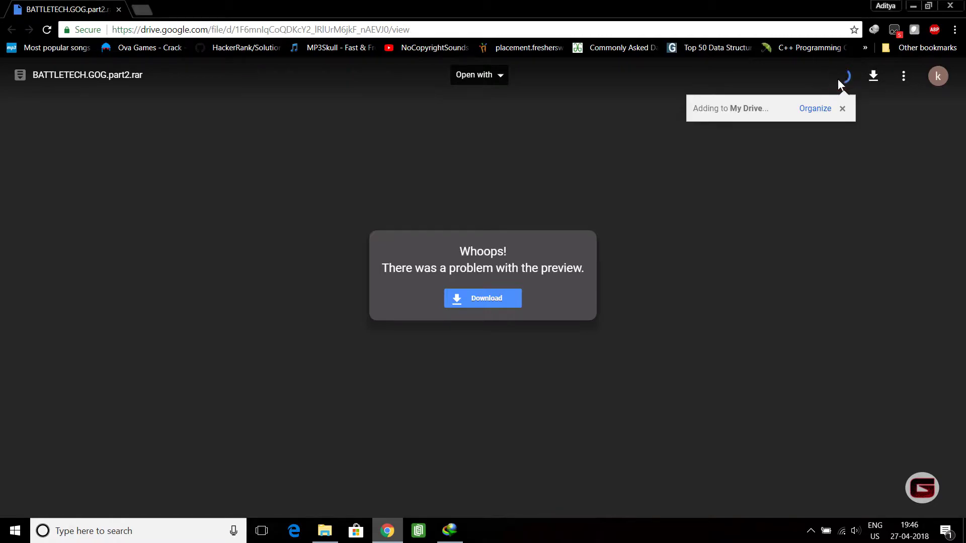
{"action": "left_click", "coordinate": [895, 174]}
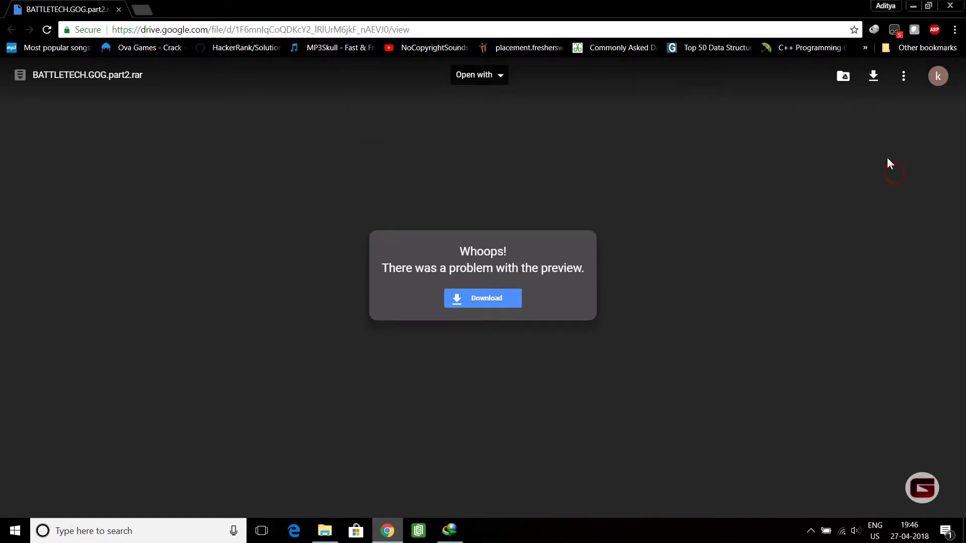
{"action": "left_click", "coordinate": [844, 83]}
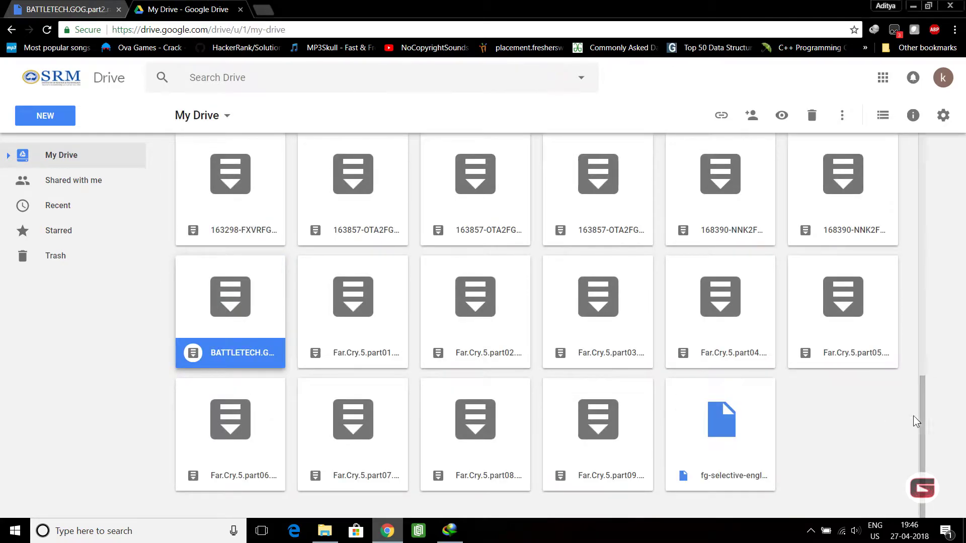
{"action": "right_click", "coordinate": [257, 359]}
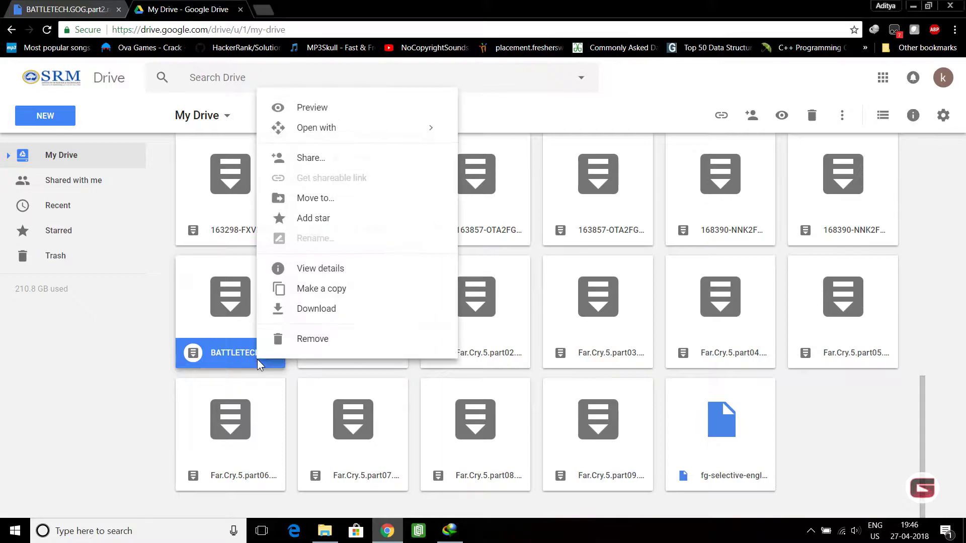
{"action": "left_click", "coordinate": [322, 302]}
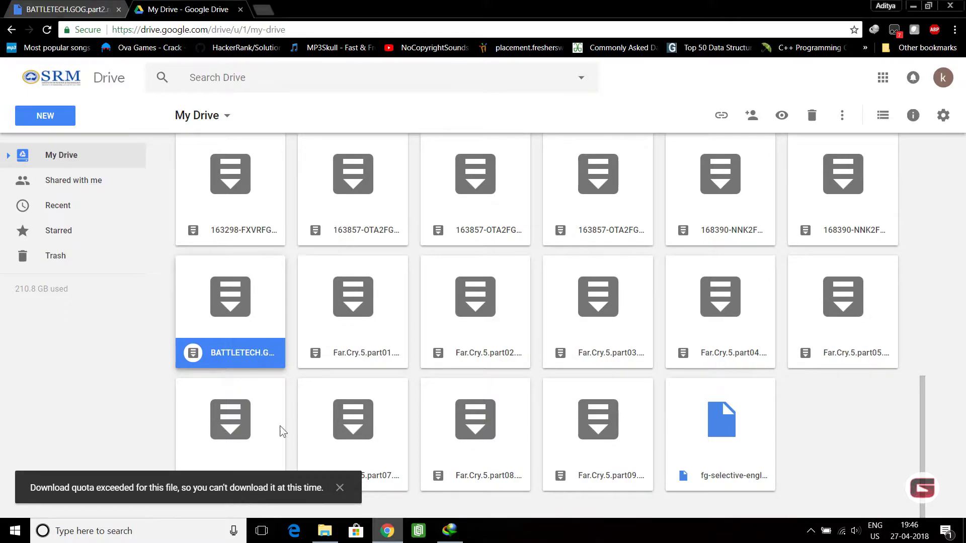
{"action": "left_click", "coordinate": [99, 6]}
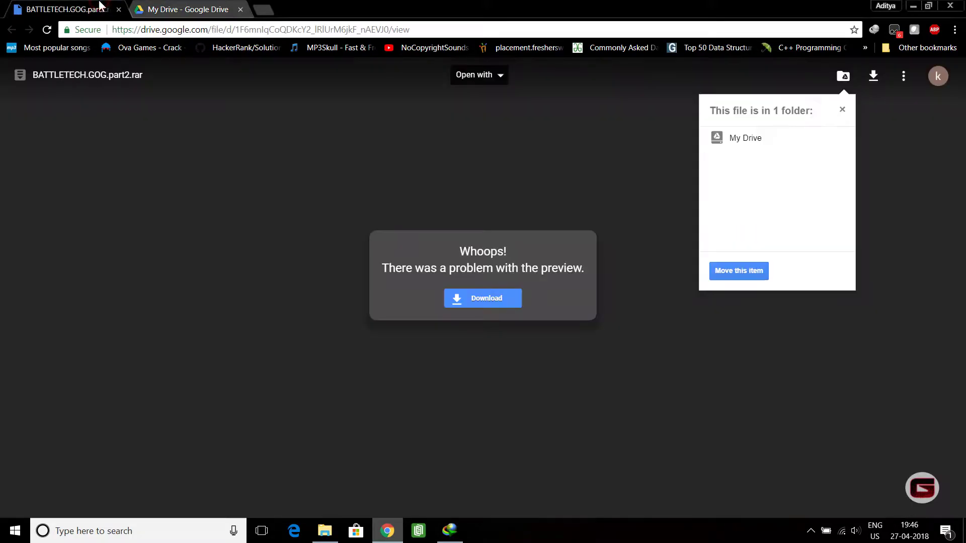
{"action": "left_click", "coordinate": [181, 9]}
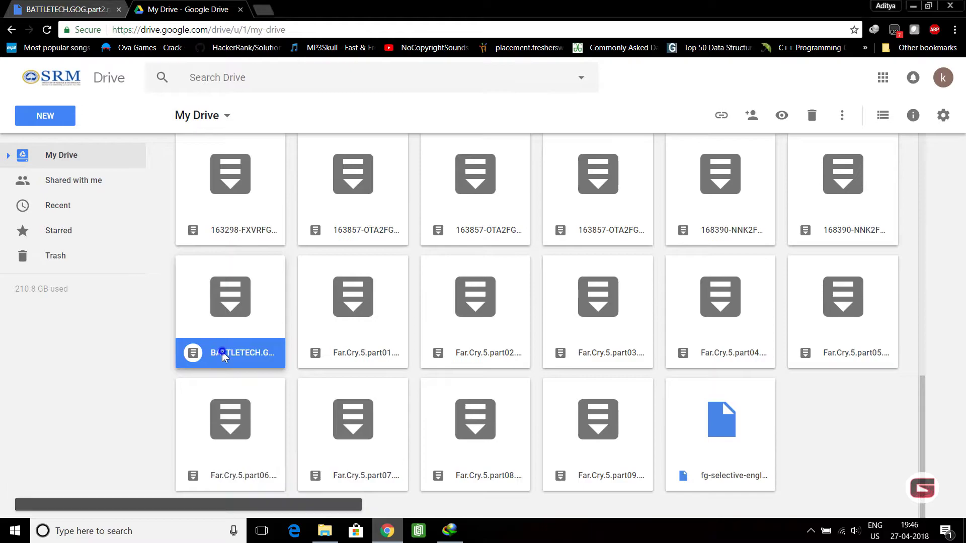
{"action": "right_click", "coordinate": [222, 352]}
- Copy BATTLETECH.GOG.part2.rar, delete the original, and start renaming the copy
{"action": "left_click", "coordinate": [302, 281]}
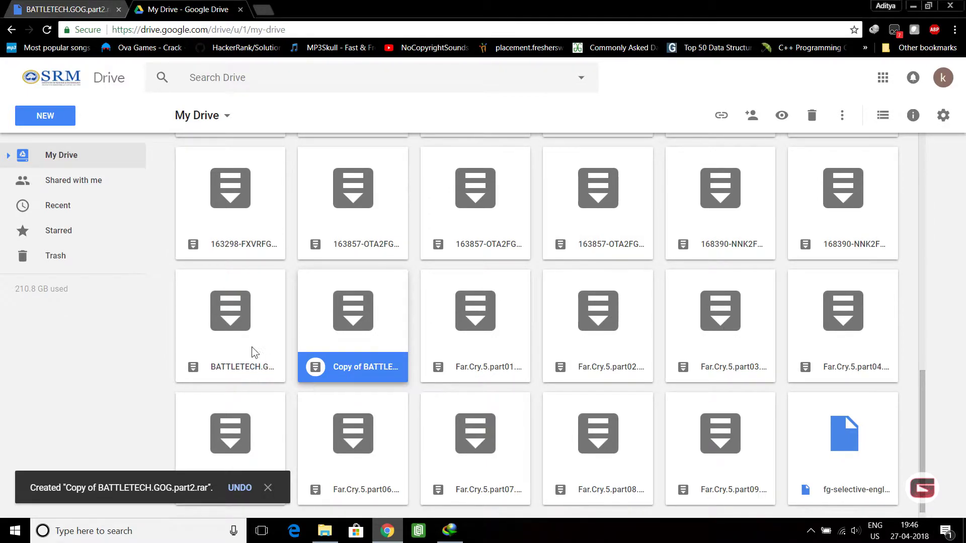
{"action": "left_click", "coordinate": [237, 372]}
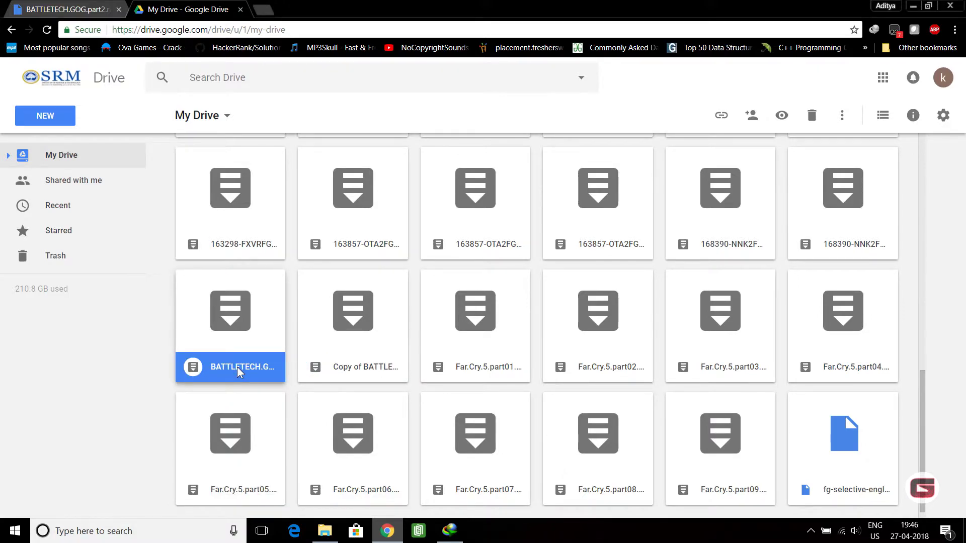
{"action": "key", "text": "Delete"}
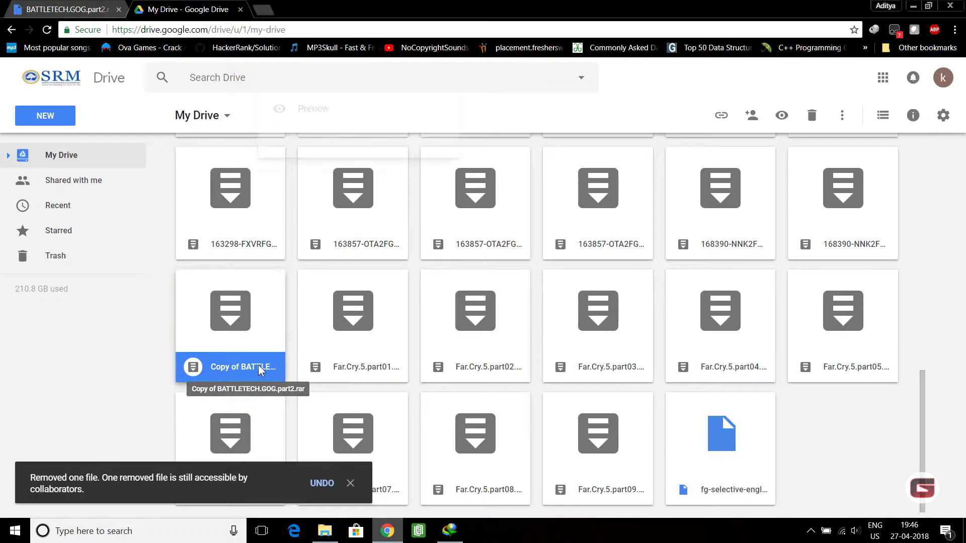
{"action": "right_click", "coordinate": [258, 364]}
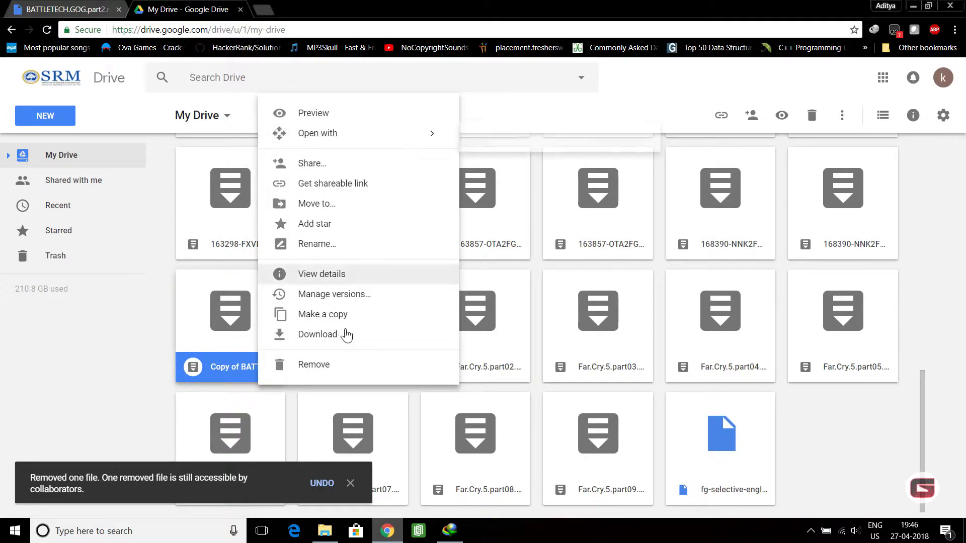
{"action": "left_click", "coordinate": [316, 248]}
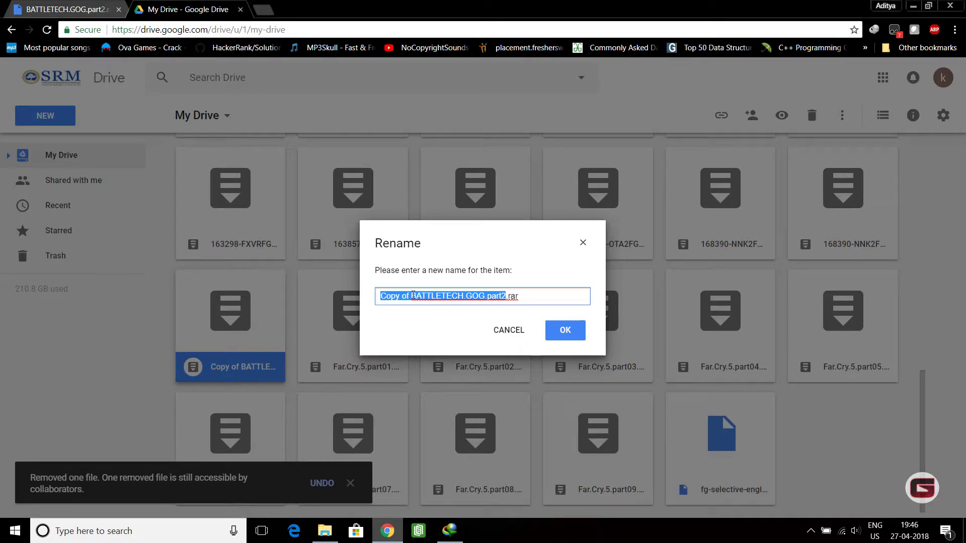
- Delete the 'Copy of ' prefix so the copy is named BATTLETECH.GOG.part2.rar
{"action": "left_click", "coordinate": [413, 296]}
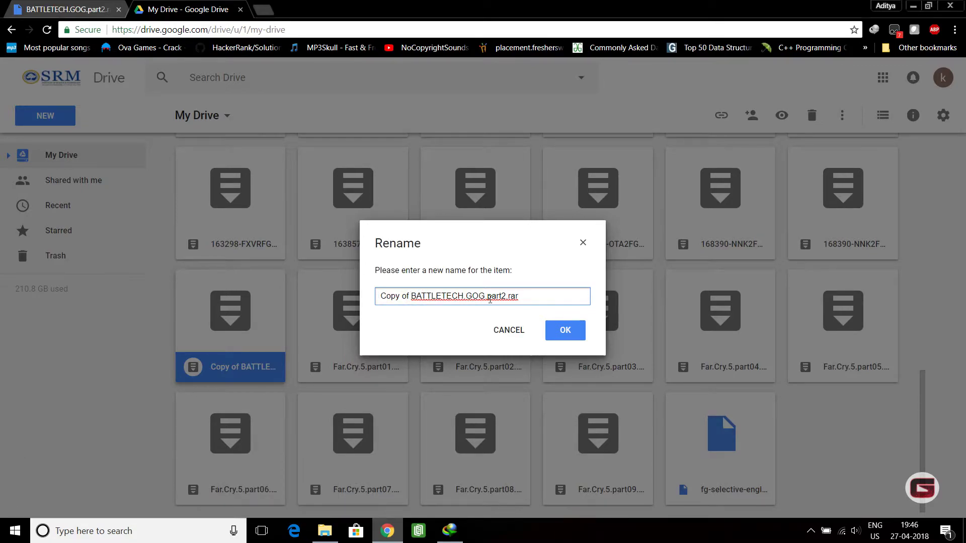
{"action": "left_click_drag", "start_coordinate": [412, 295], "coordinate": [378, 299]}
{"action": "key", "text": "BackSpace"}
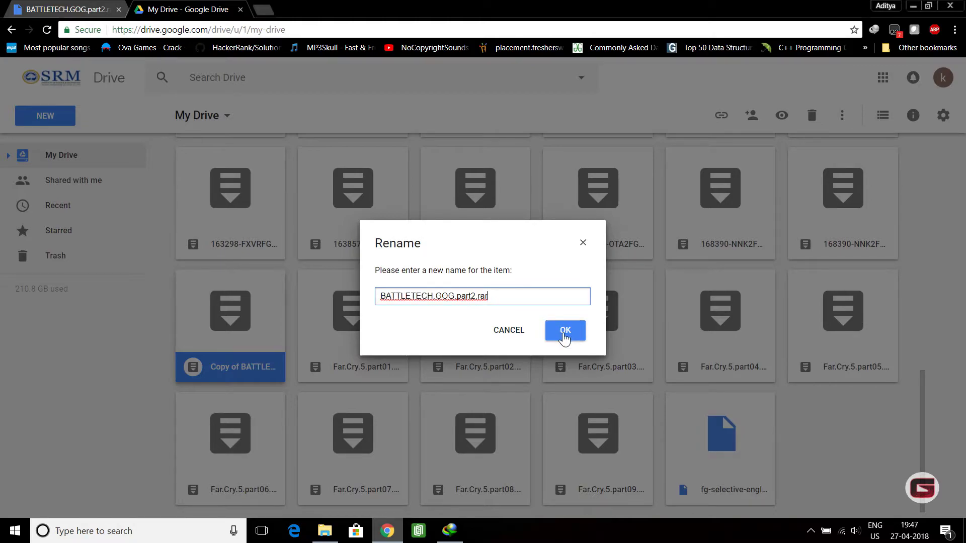
{"action": "left_click", "coordinate": [565, 334]}
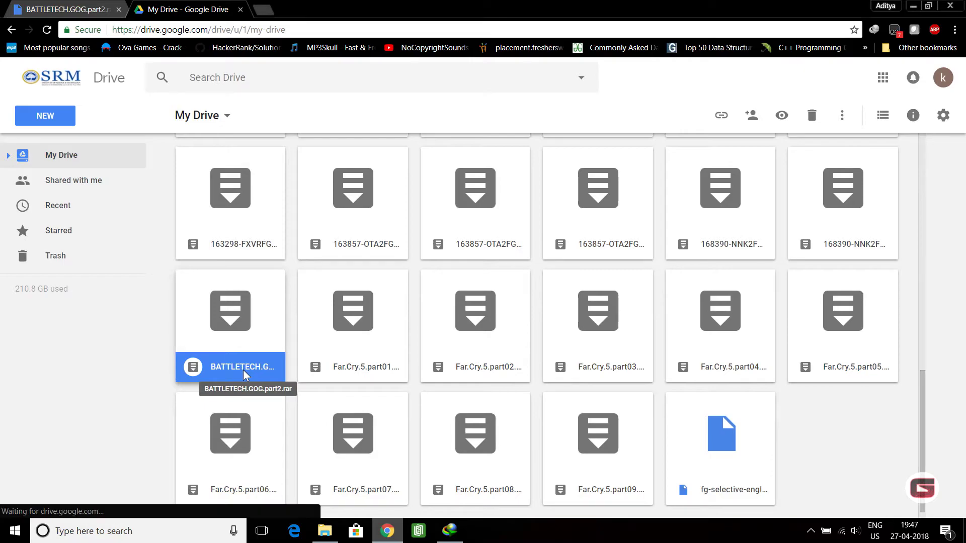
- Download the renamed BATTLETECH.GOG.part2.rar, choosing 'Download anyway' past the virus-scan warning
{"action": "right_click", "coordinate": [243, 370]}
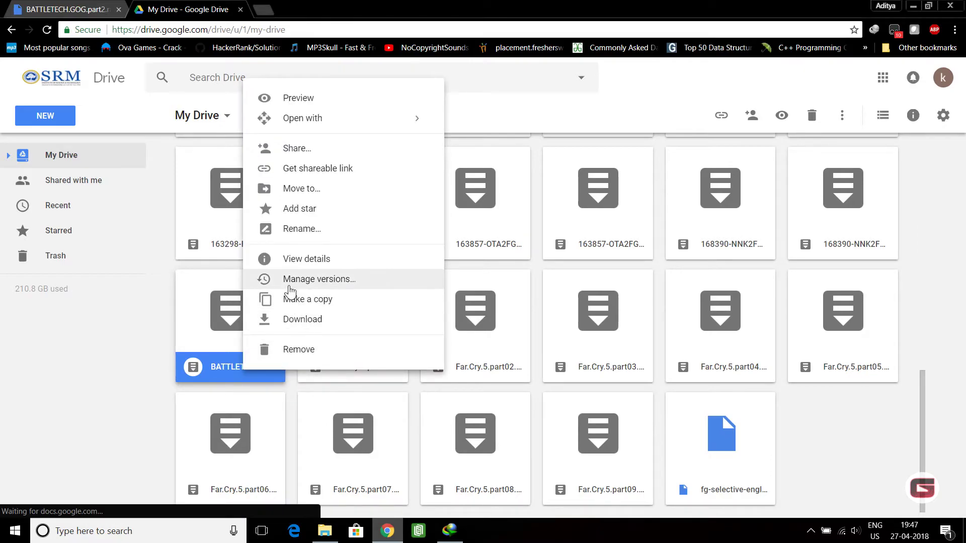
{"action": "left_click", "coordinate": [297, 324]}
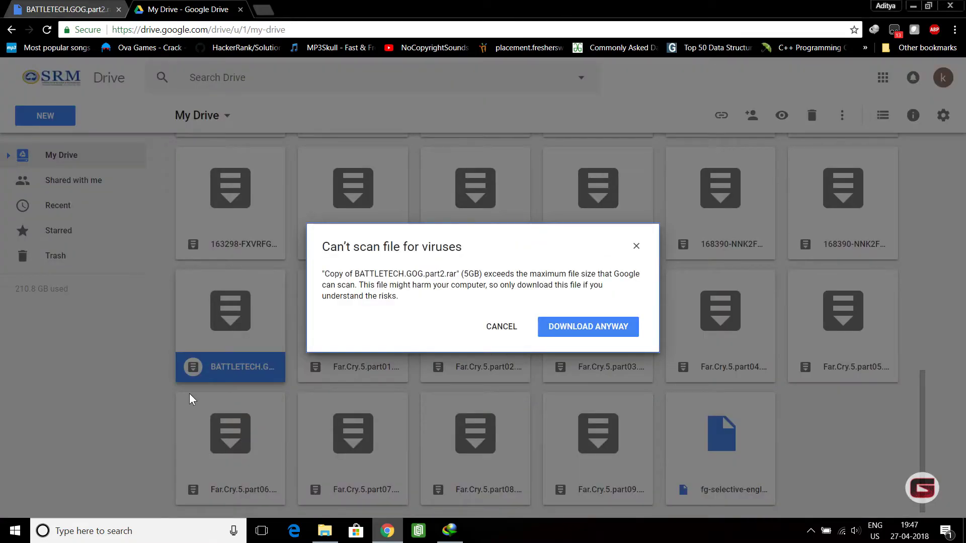
{"action": "left_click", "coordinate": [582, 333]}
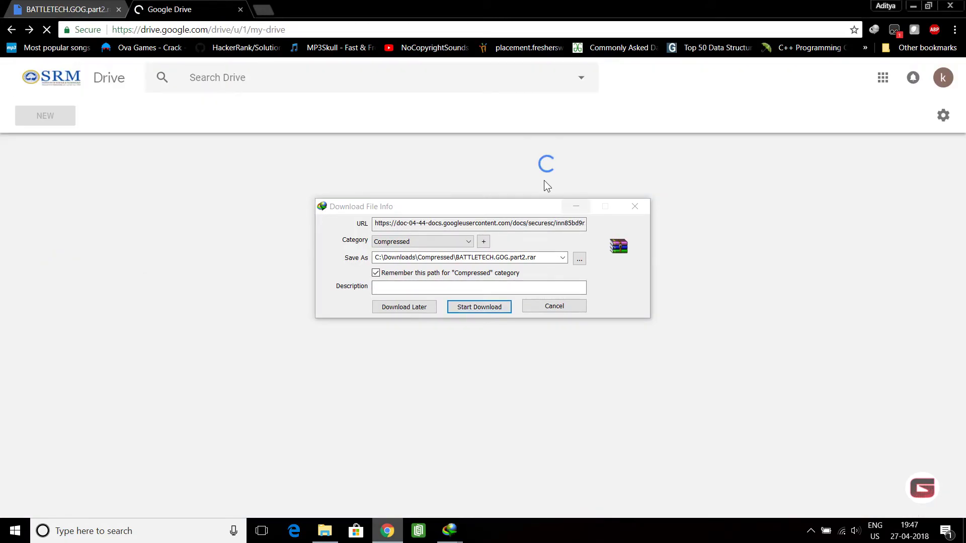
- Start IDM's 4.98 GB download into C:\Downloads\Compressed and close the progress window
{"action": "left_click_drag", "start_coordinate": [514, 203], "coordinate": [468, 257]}
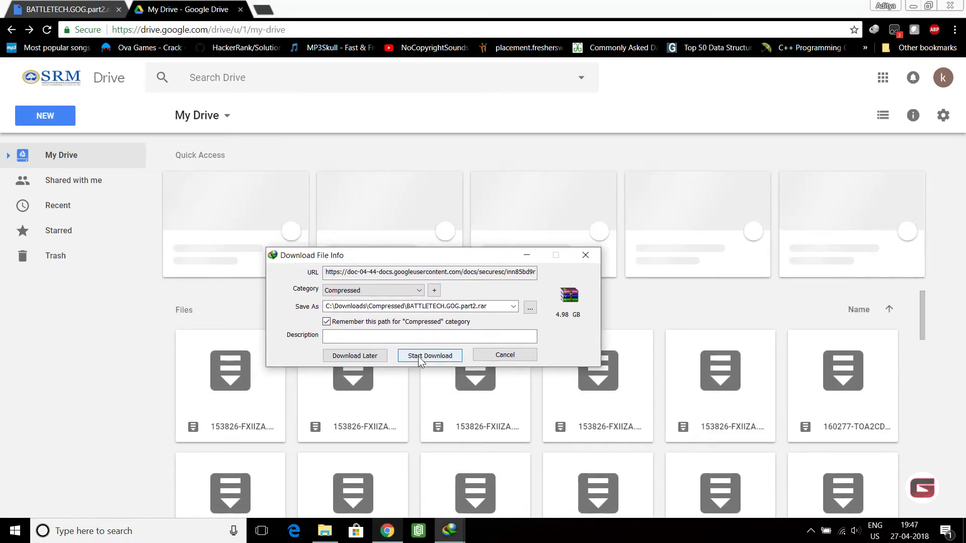
{"action": "left_click", "coordinate": [435, 262]}
{"action": "left_click_drag", "start_coordinate": [435, 262], "coordinate": [515, 176]}
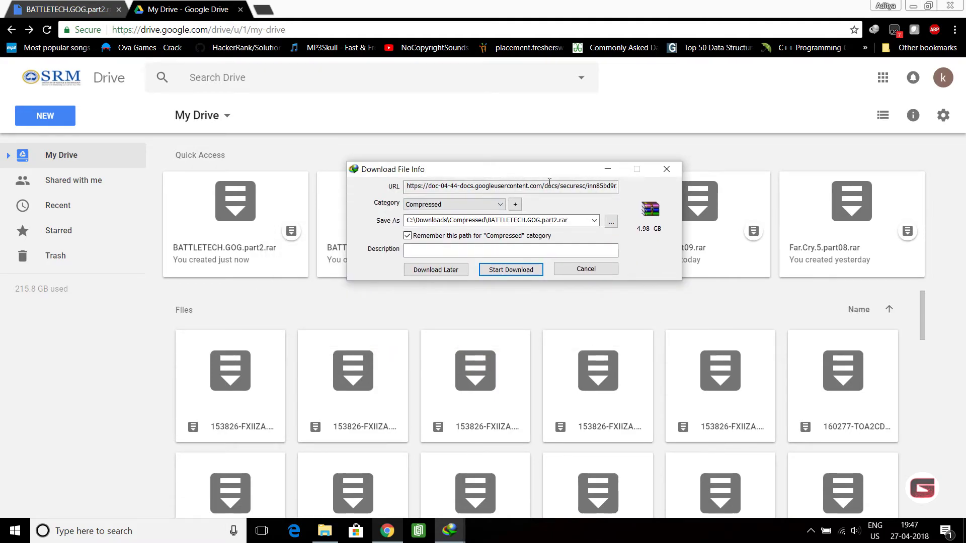
{"action": "left_click", "coordinate": [510, 270]}
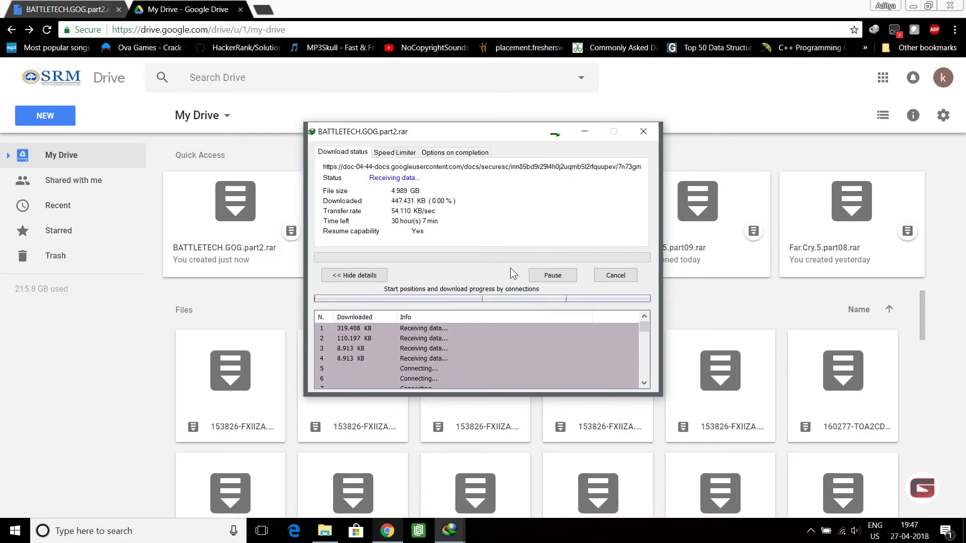
{"action": "left_click", "coordinate": [627, 272]}
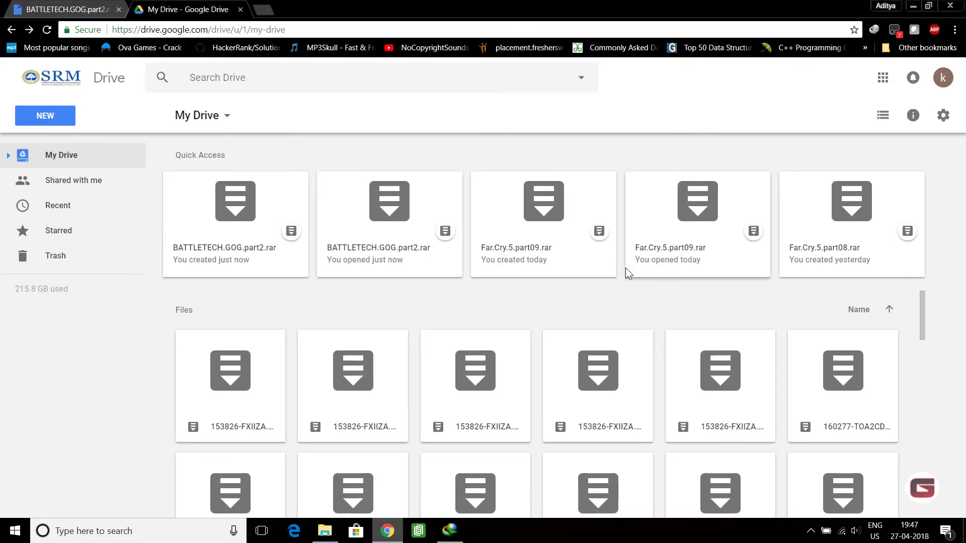